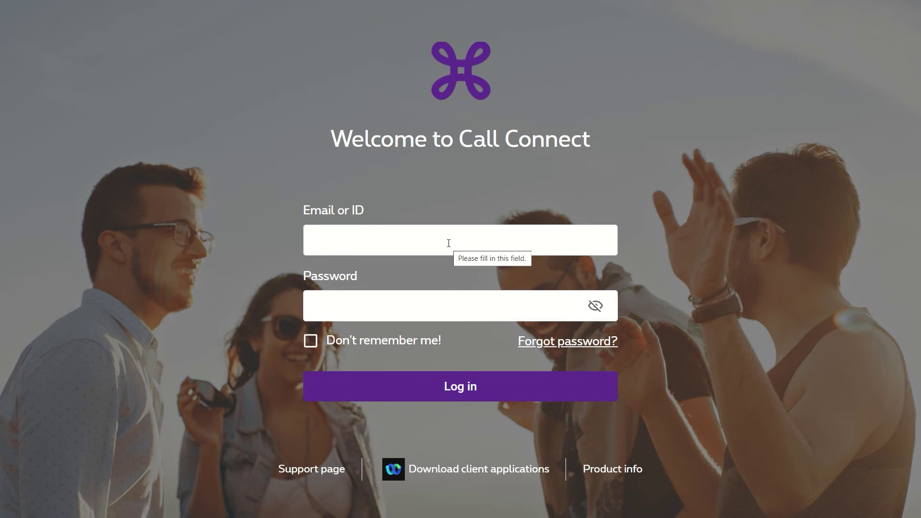
pyautogui.write('usr')
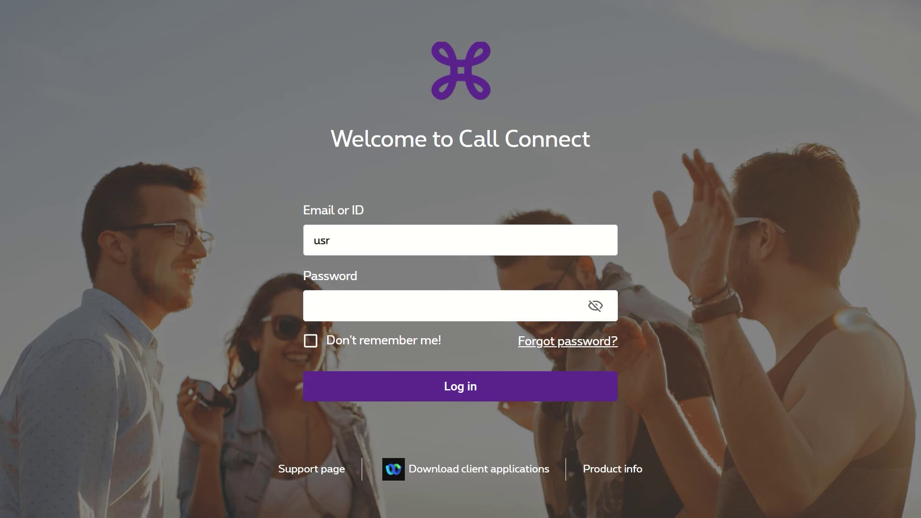
pyautogui.write('32279XXXX')
# Enter the user ID on the sign-in form and move on to the password field
pyautogui.press('Tab')
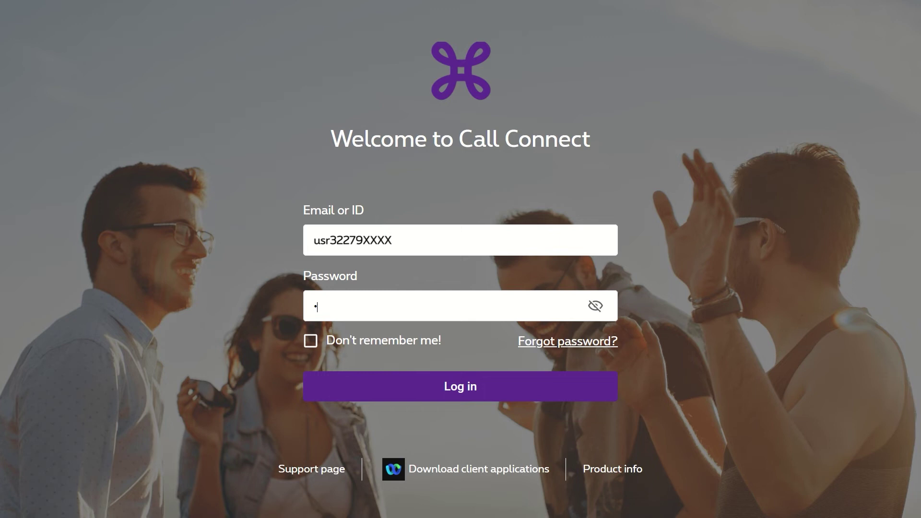
pyautogui.write('•••')
# Request a password-reset email for the username, then log in to the dashboard
pyautogui.click(523, 387)
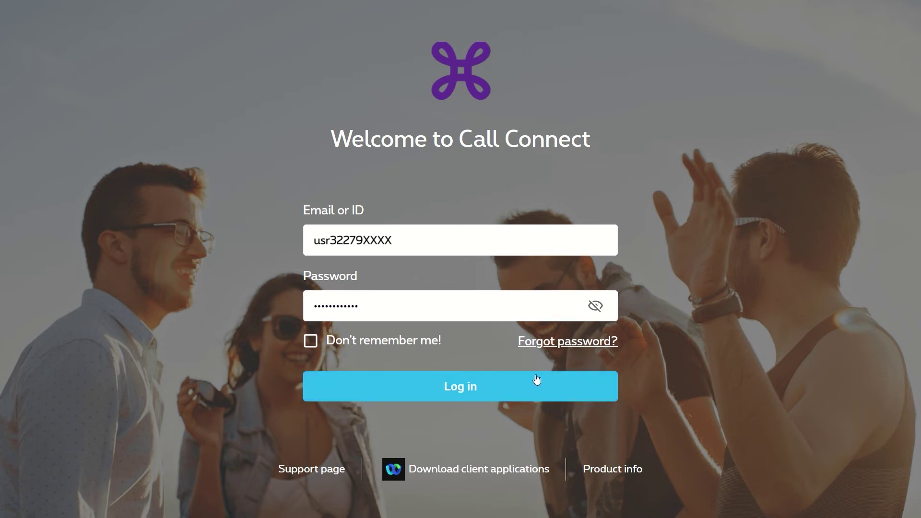
pyautogui.click(551, 345)
pyautogui.click(539, 303)
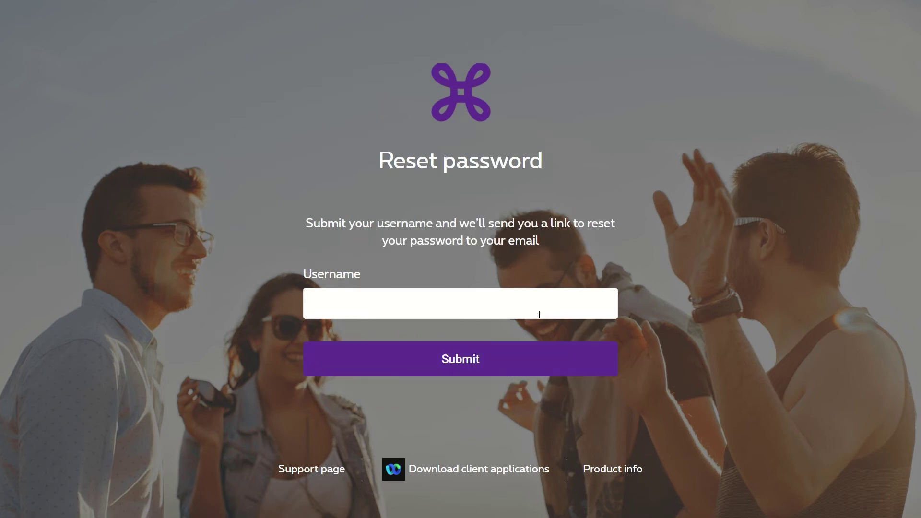
pyautogui.click(569, 359)
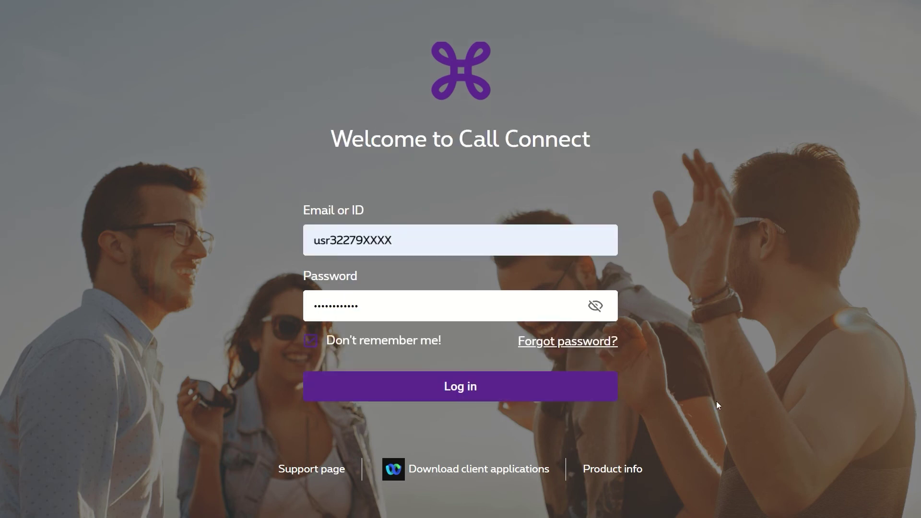
pyautogui.click(540, 386)
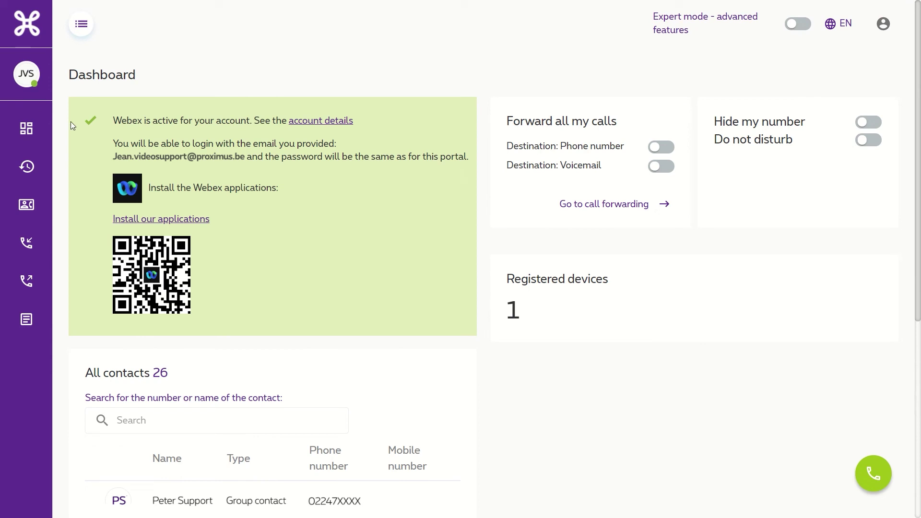
# Reload the dashboard, expand the sidebar to show section names, and list the interface languages
pyautogui.click(25, 129)
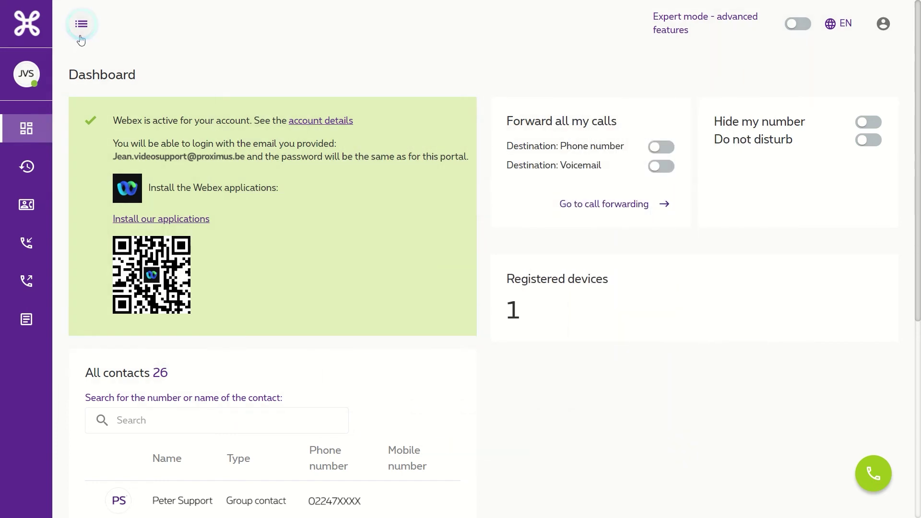
pyautogui.click(82, 25)
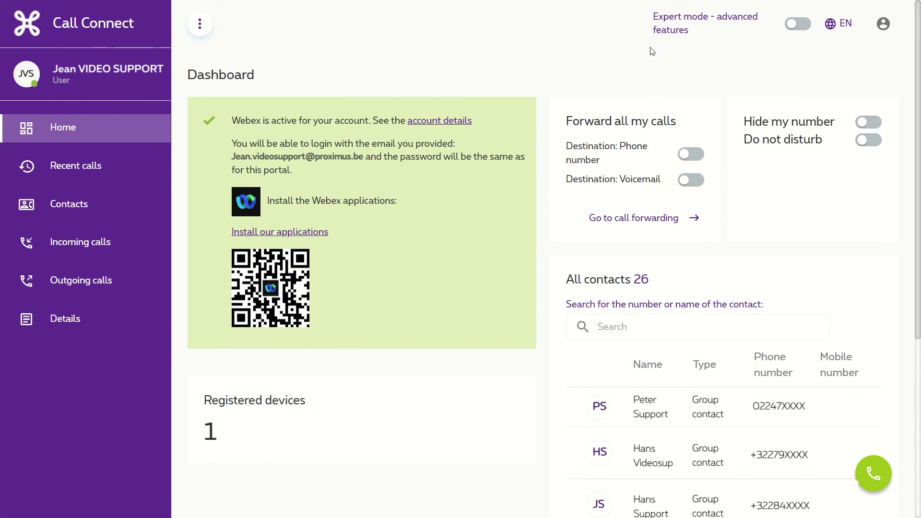
pyautogui.click(840, 31)
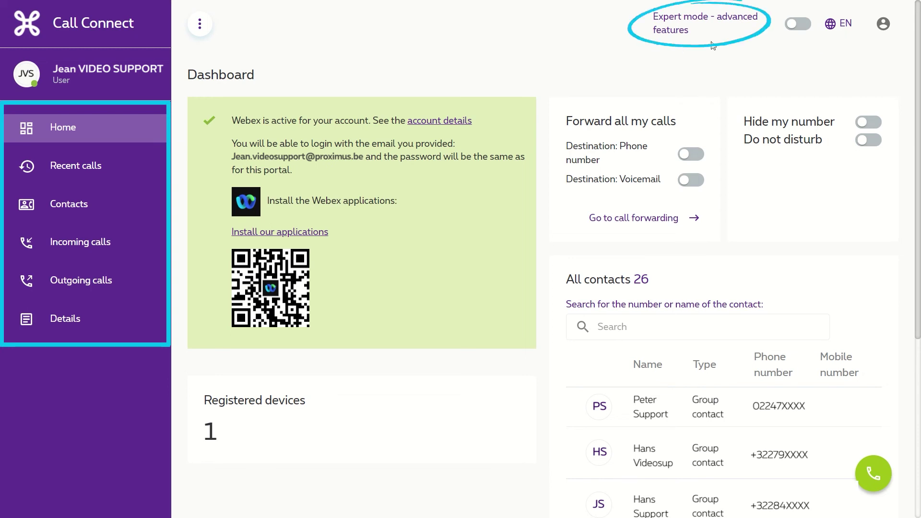
pyautogui.click(797, 24)
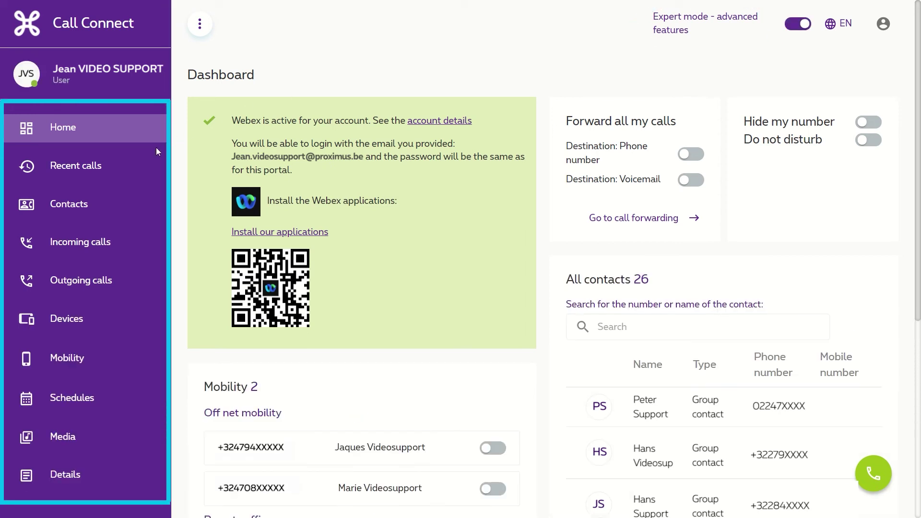
pyautogui.click(126, 170)
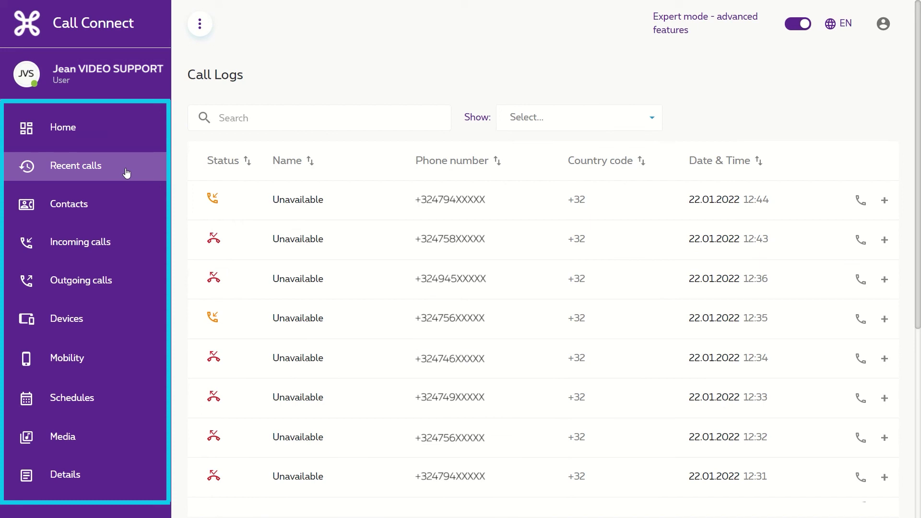
pyautogui.click(134, 206)
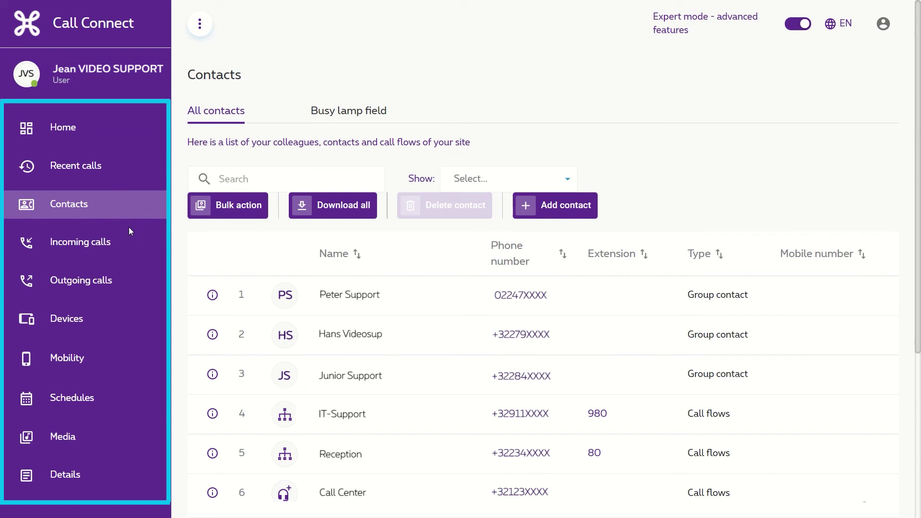
pyautogui.click(134, 249)
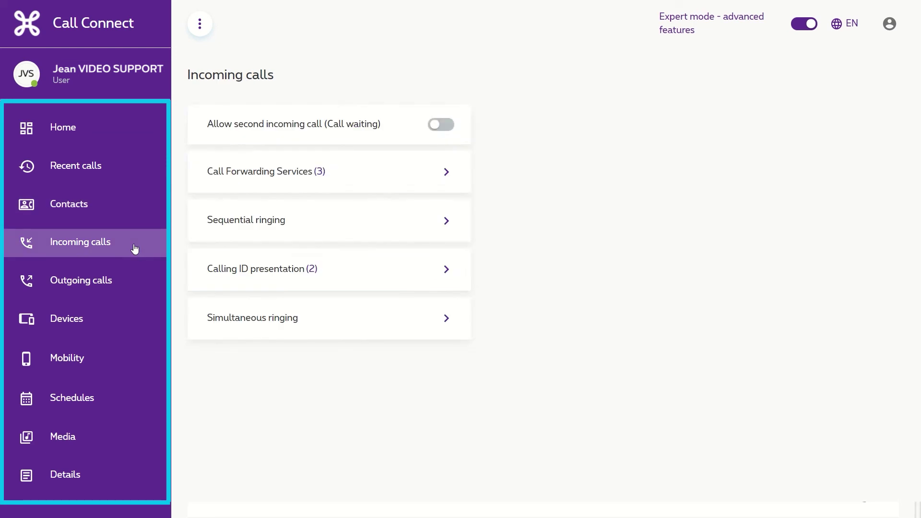
pyautogui.click(119, 314)
pyautogui.click(115, 130)
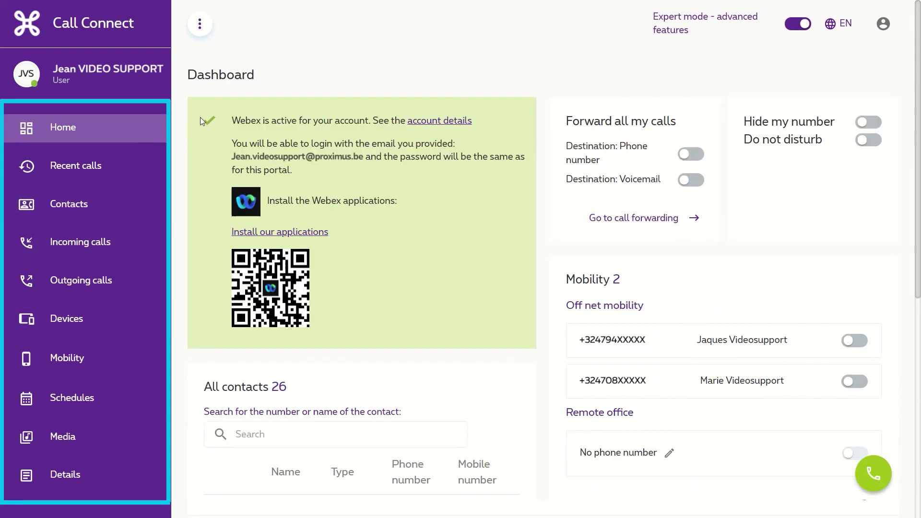
# Turn expert mode off, view the Recent calls log, then show the Contacts list
pyautogui.click(803, 24)
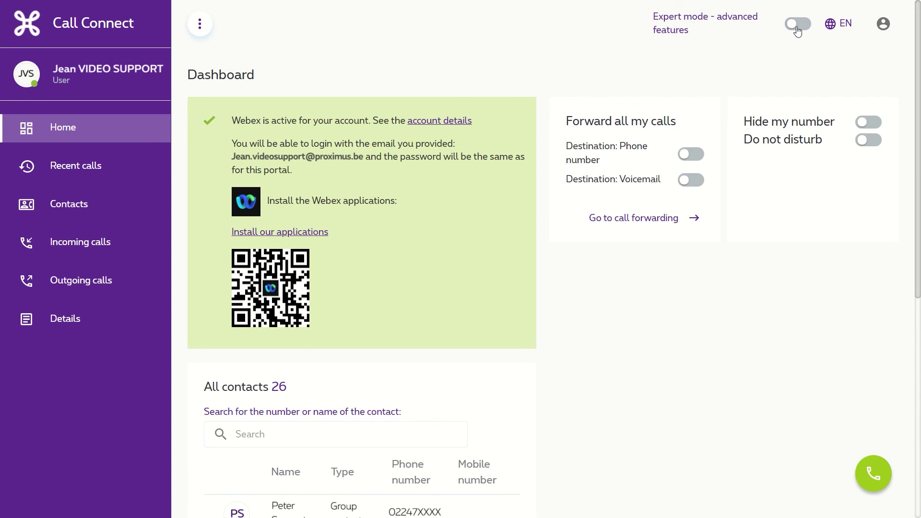
pyautogui.click(117, 168)
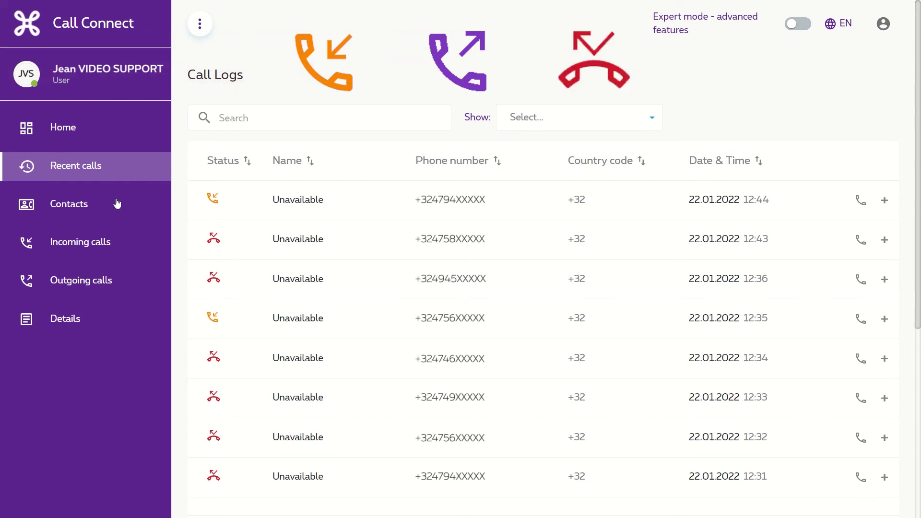
pyautogui.click(117, 204)
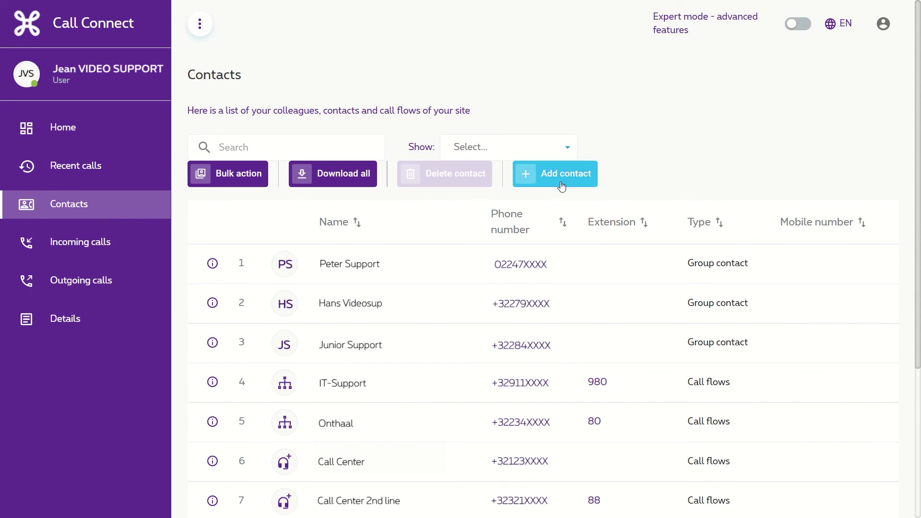
# Preview the bulk contact upload from a file, cancel it, and expand the sidebar
pyautogui.click(245, 184)
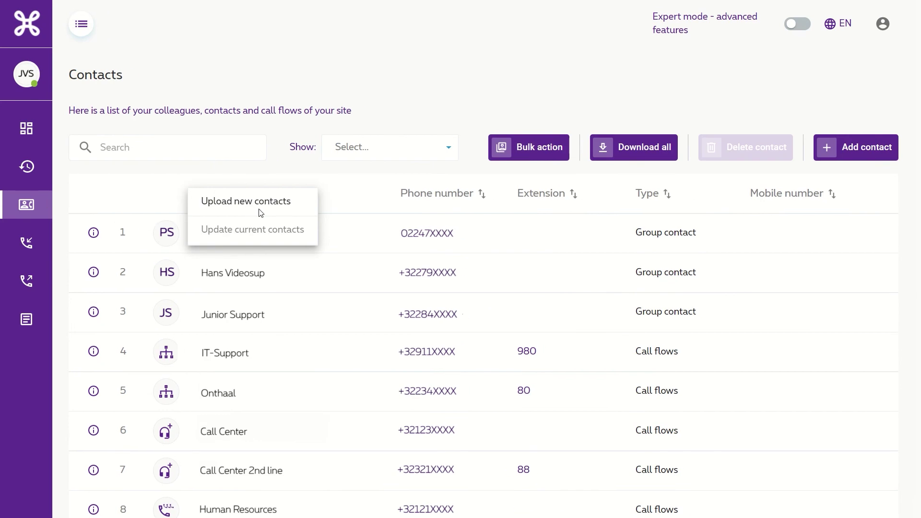
pyautogui.click(246, 201)
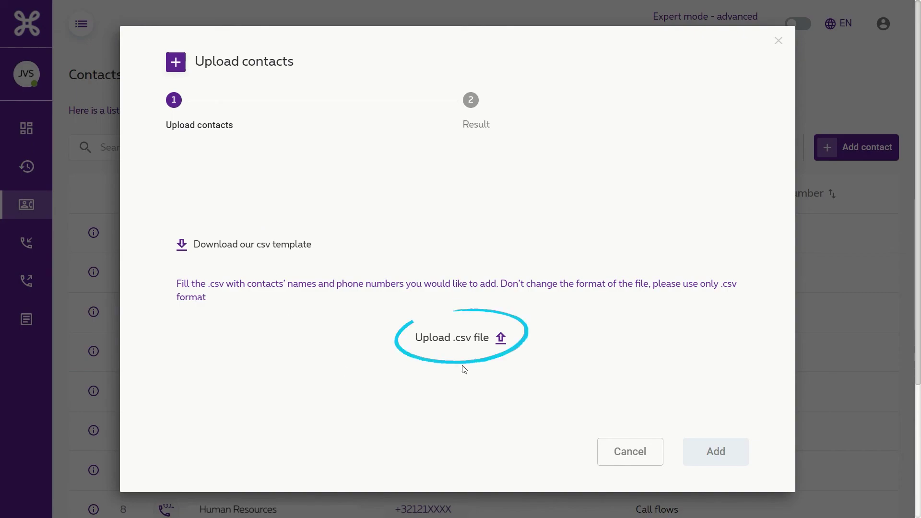
pyautogui.click(648, 451)
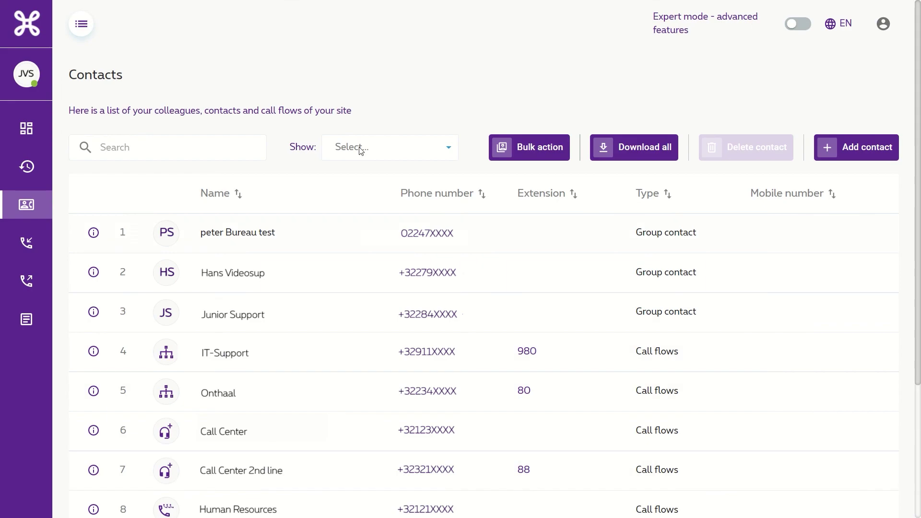
pyautogui.click(81, 23)
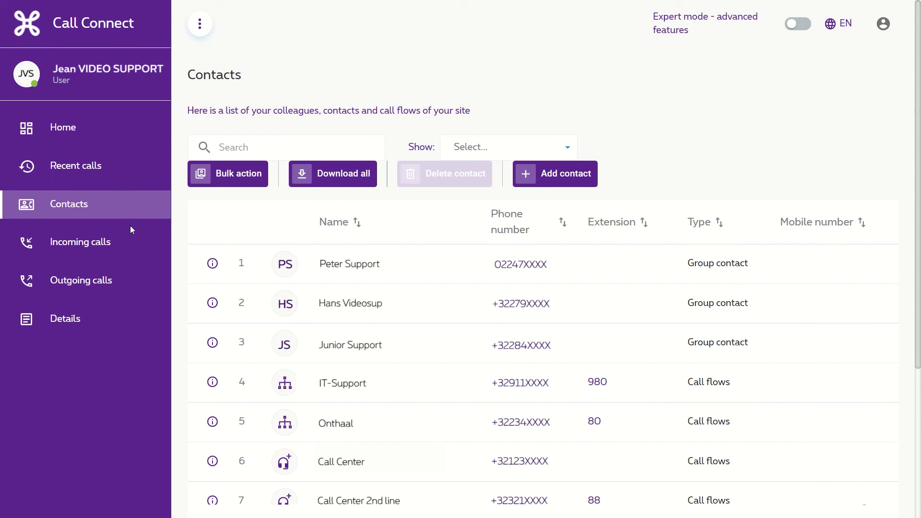
# Turn on call waiting in the Incoming calls settings
pyautogui.click(137, 244)
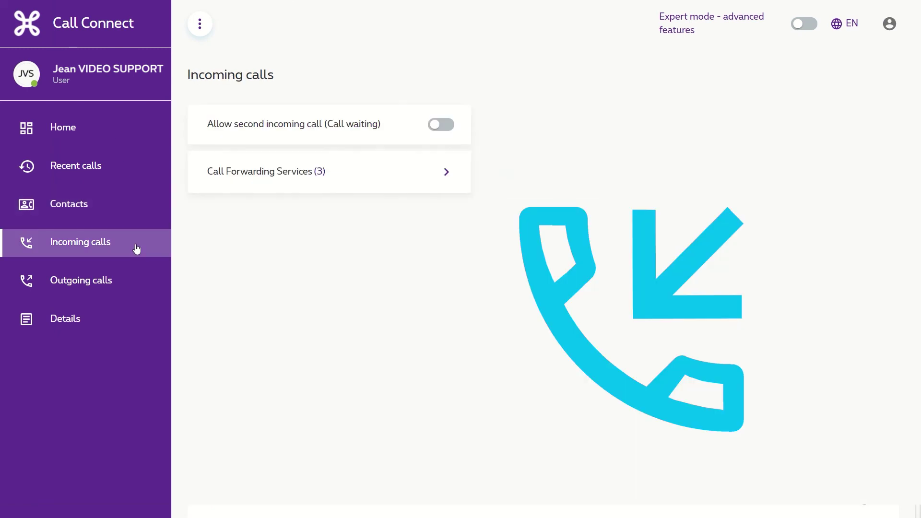
pyautogui.click(440, 125)
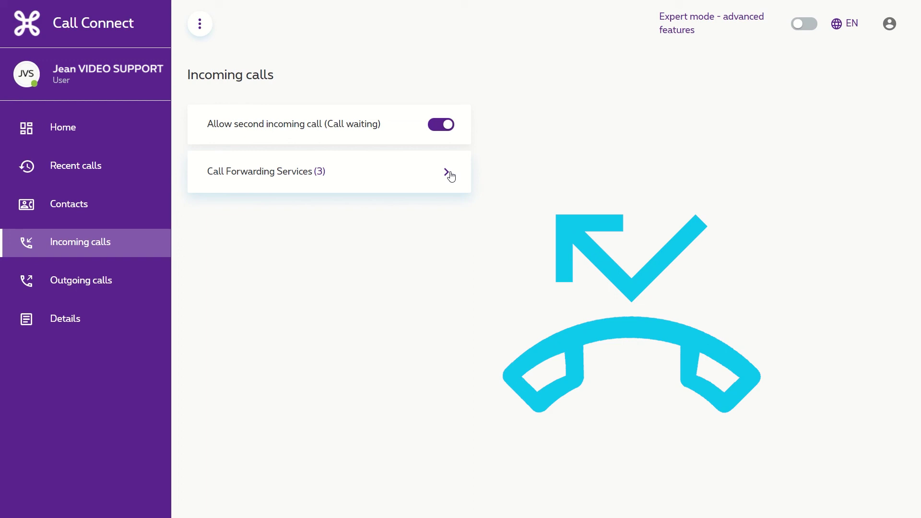
pyautogui.click(449, 175)
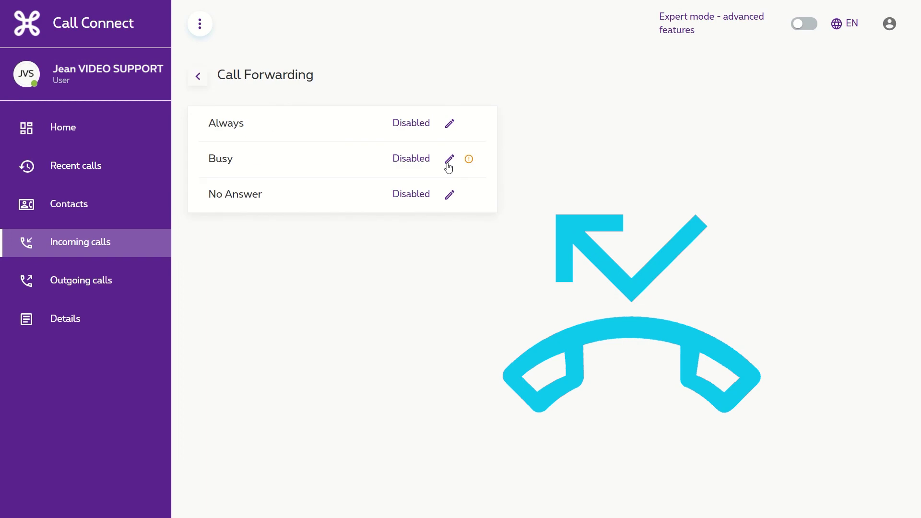
# Try phone number and voicemail forwarding for No Answer, then discard the changes
pyautogui.click(450, 124)
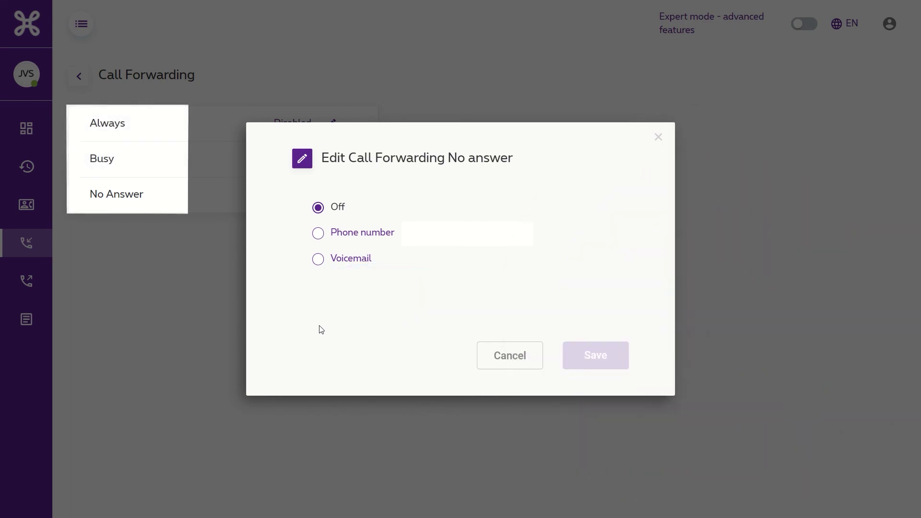
pyautogui.click(318, 233)
pyautogui.write('O2279XXXX')
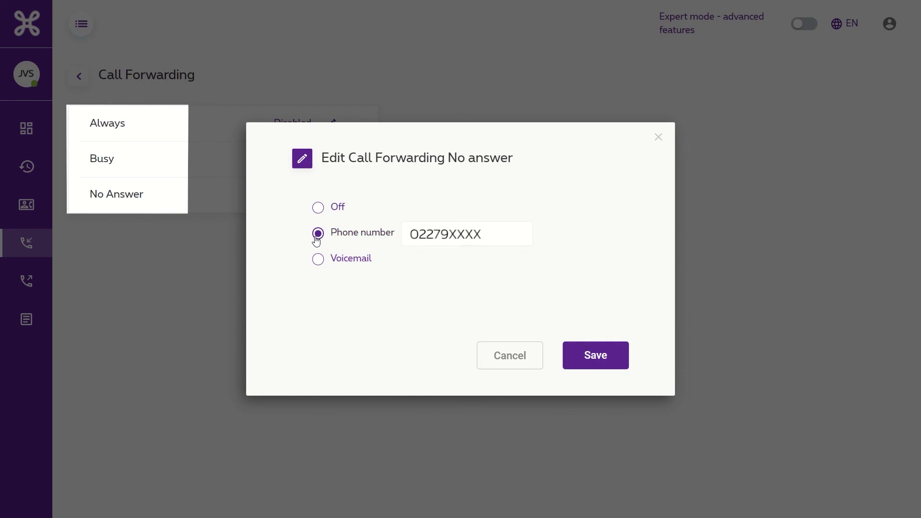
pyautogui.click(318, 259)
pyautogui.click(318, 232)
pyautogui.click(317, 259)
pyautogui.click(497, 365)
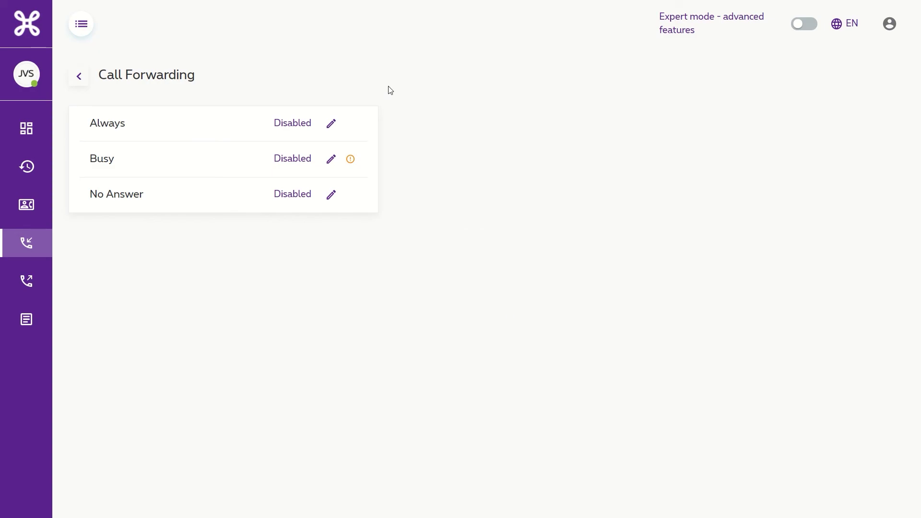
# Enable expert mode and hide my number on outgoing and forwarded calls
pyautogui.click(81, 23)
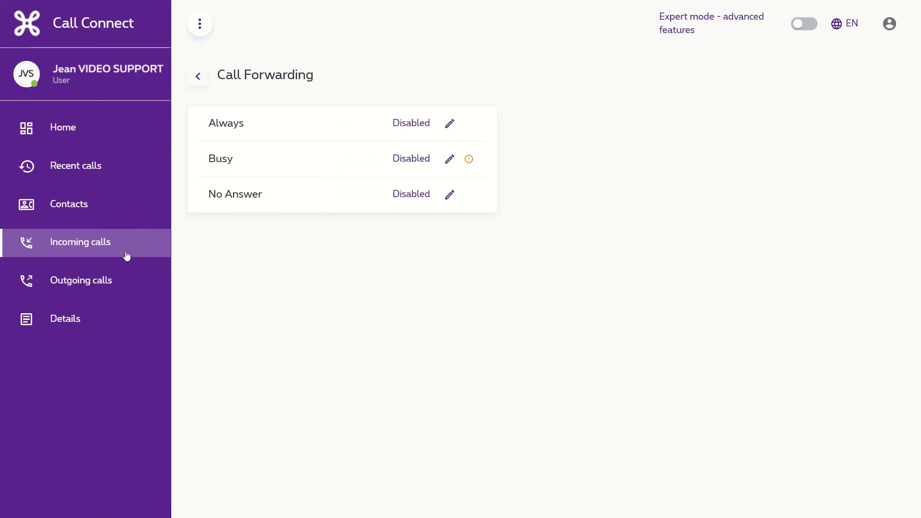
pyautogui.click(127, 281)
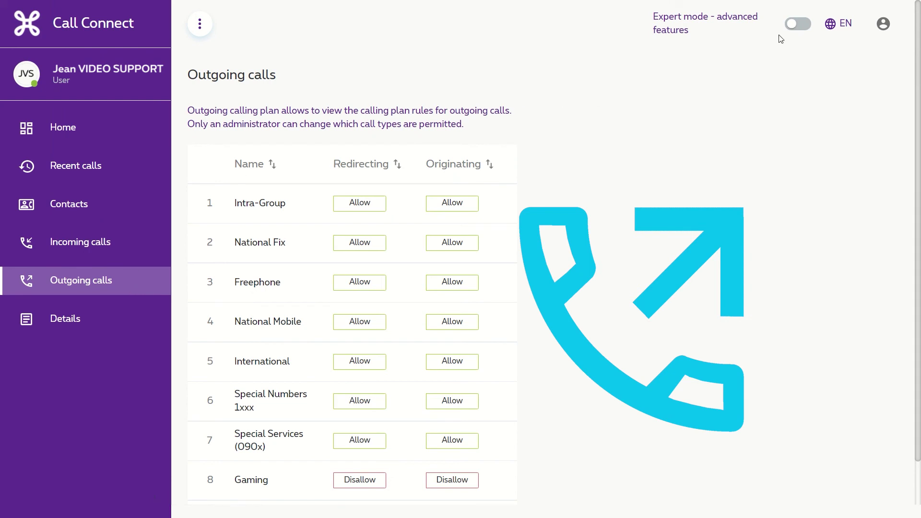
pyautogui.click(792, 25)
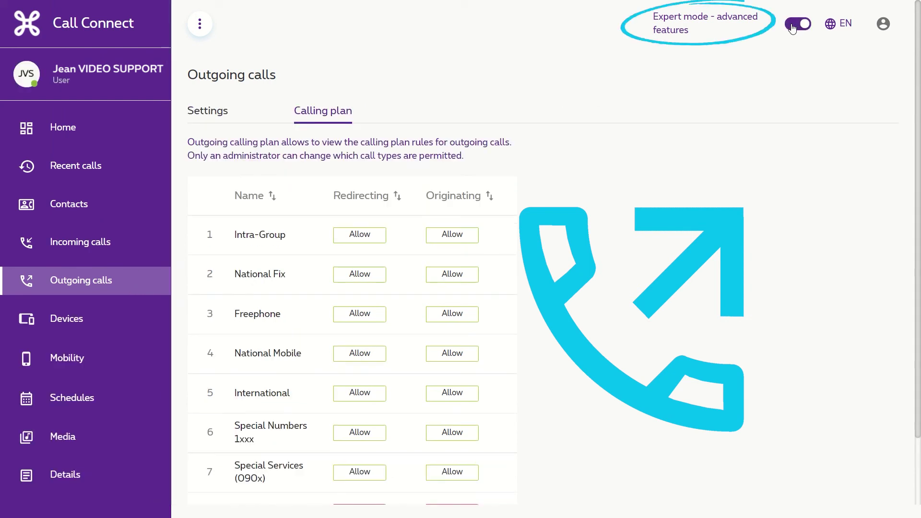
pyautogui.click(206, 115)
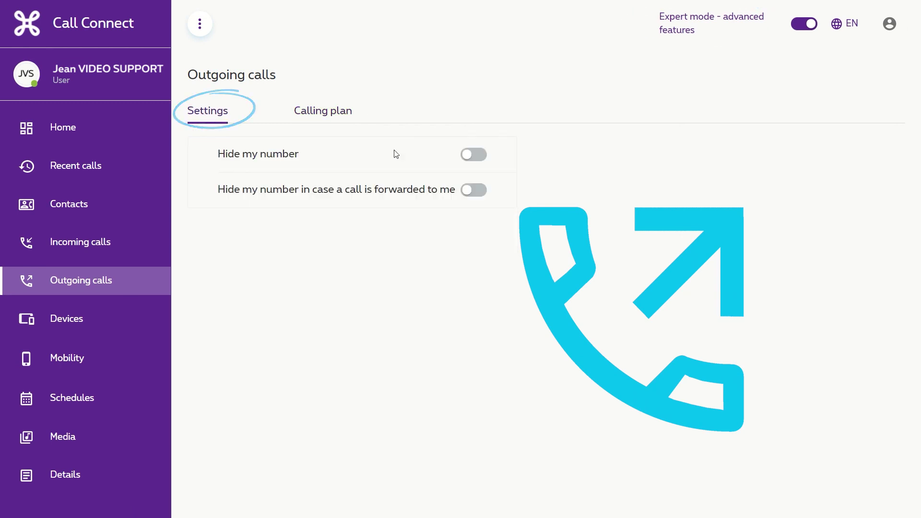
pyautogui.click(465, 158)
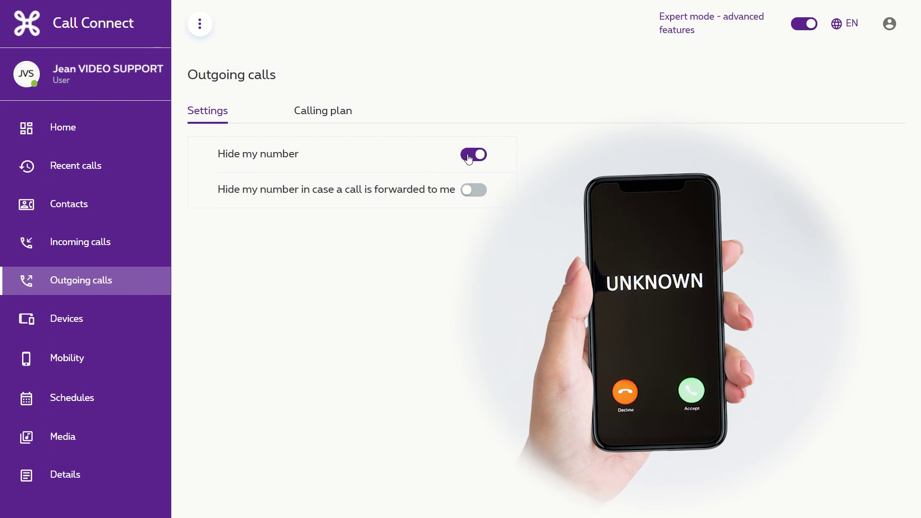
pyautogui.click(468, 191)
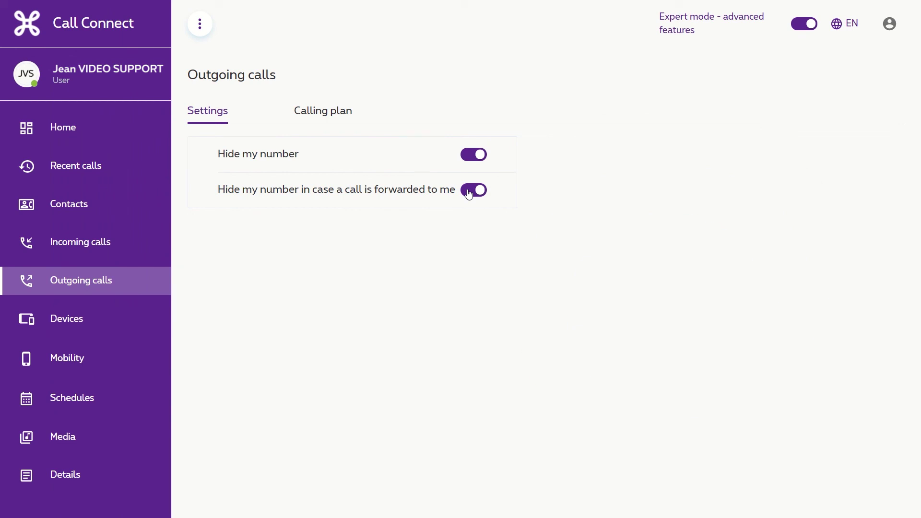
# Browse the Devices, Mobility, Schedules and Media sections, then return to the dashboard
pyautogui.click(101, 320)
pyautogui.click(112, 359)
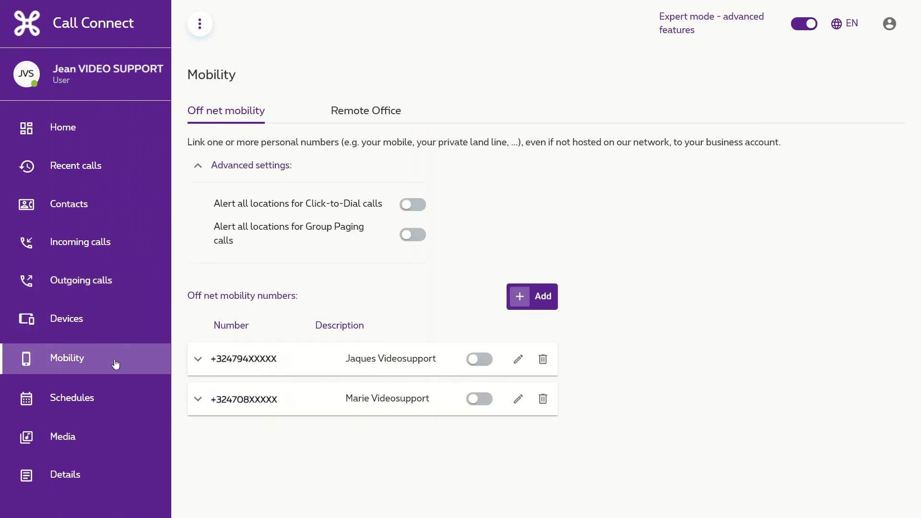
pyautogui.click(116, 396)
pyautogui.click(117, 445)
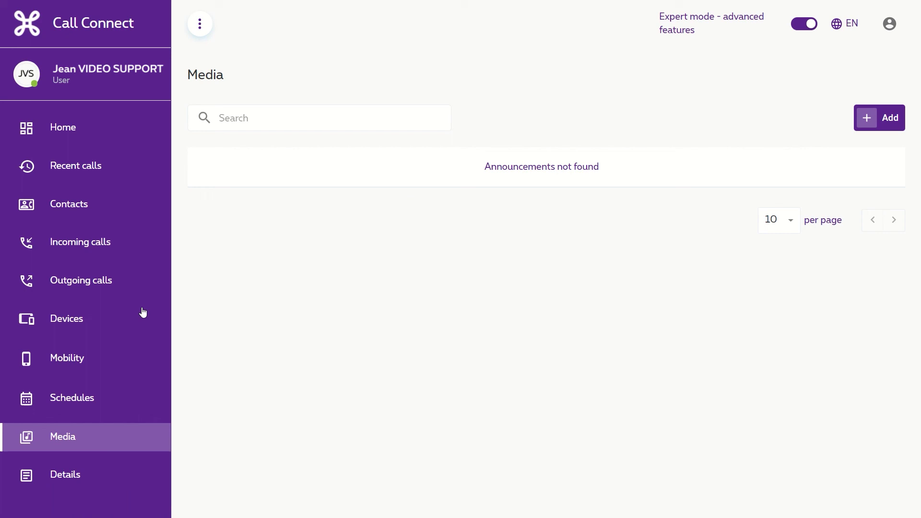
pyautogui.click(129, 137)
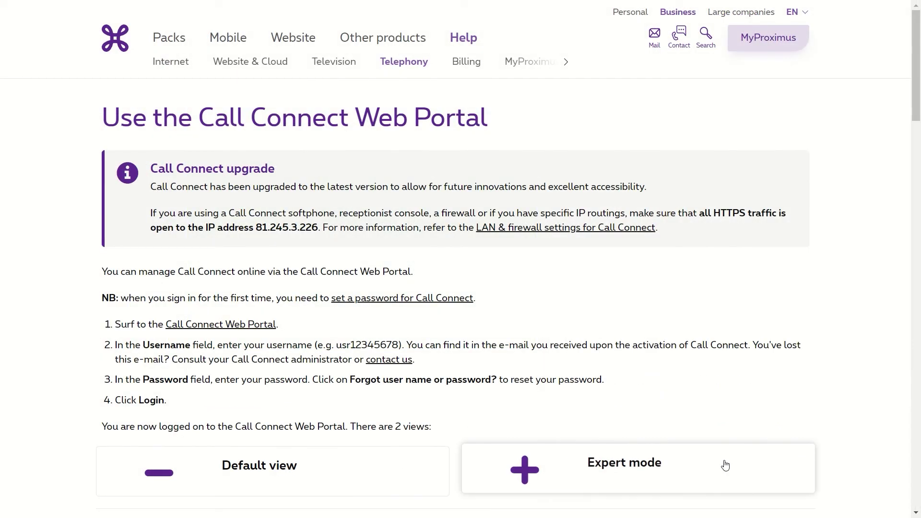
# Open the Expert mode help section and expand then collapse the Home features description
pyautogui.click(724, 466)
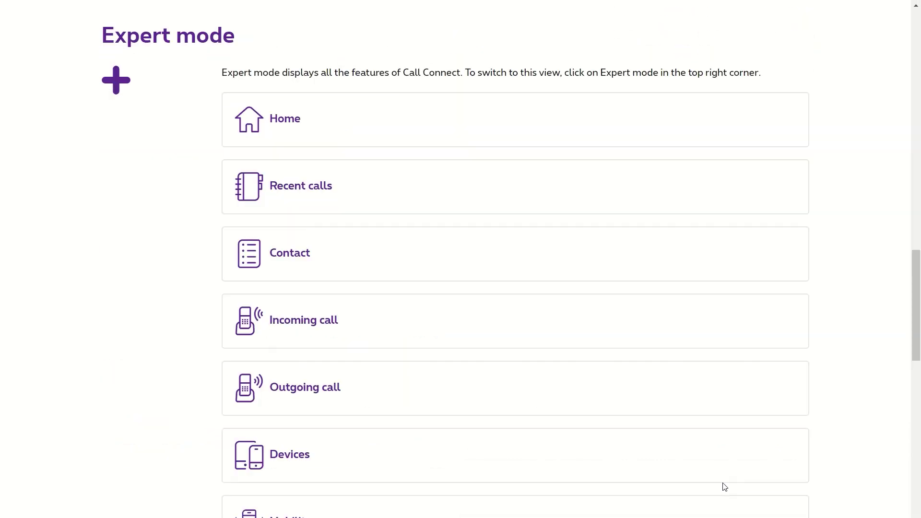
pyautogui.click(753, 132)
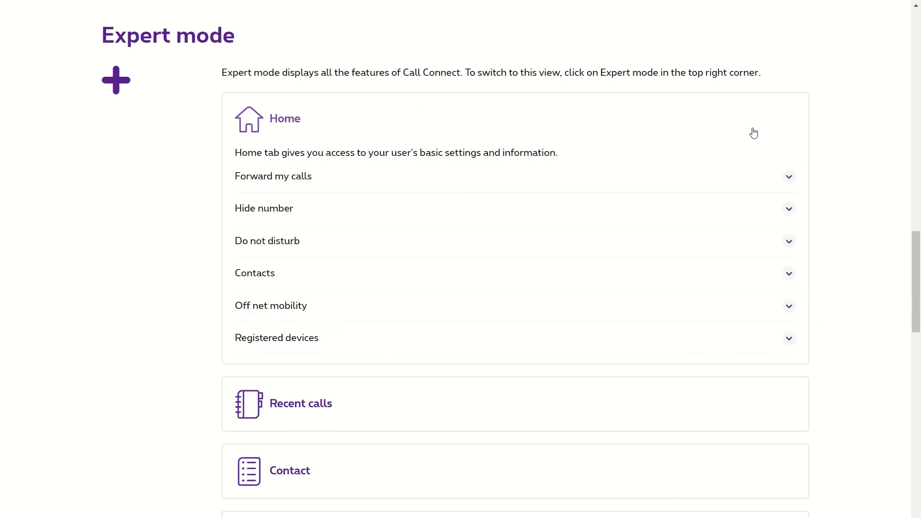
pyautogui.click(753, 133)
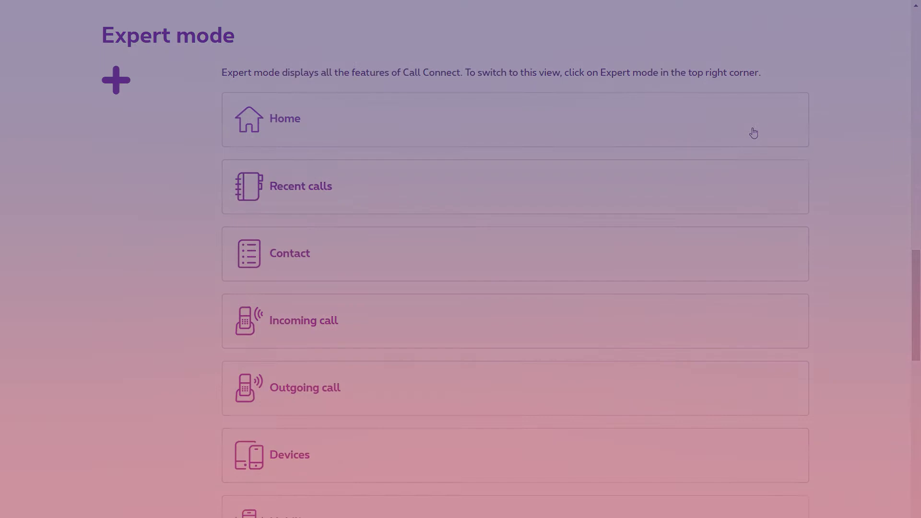